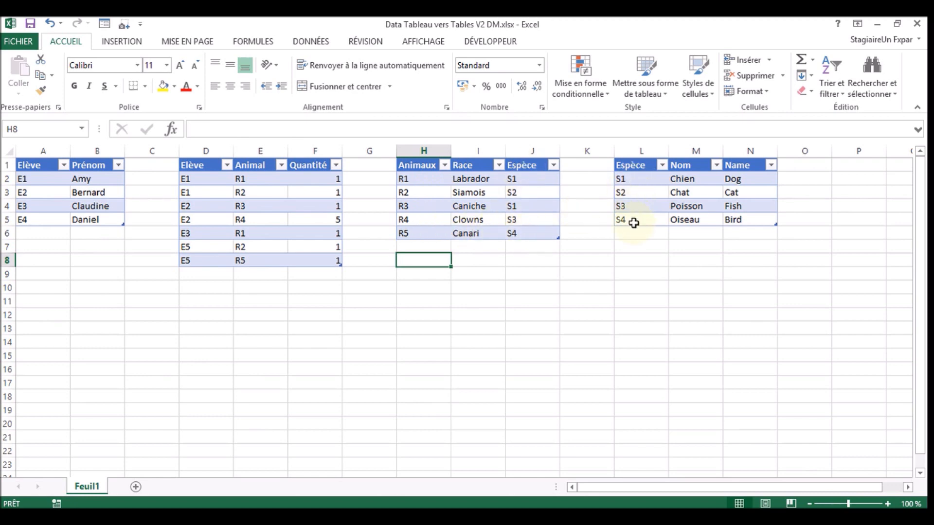
# Create a pivot table from the t_animauxCompagnie table on a new worksheet, adding its data to the data model
pyautogui.click(121, 42)
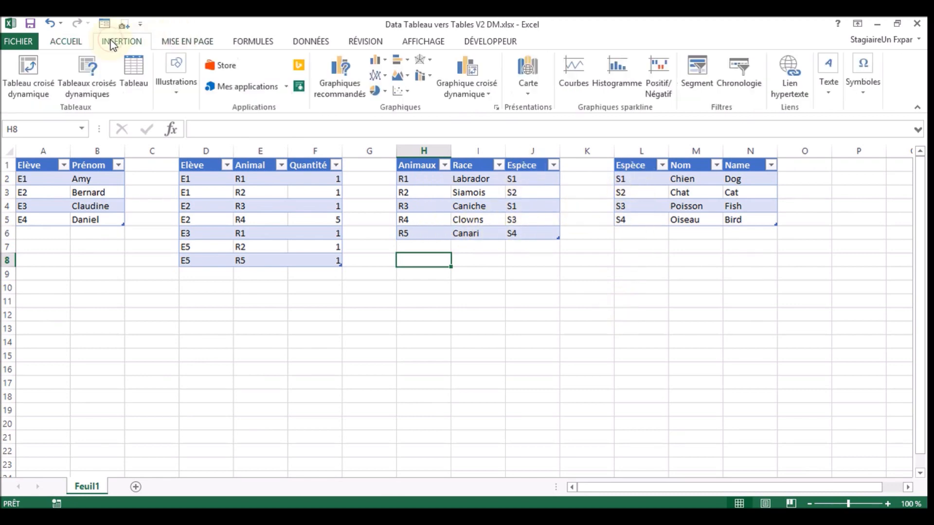
pyautogui.click(258, 244)
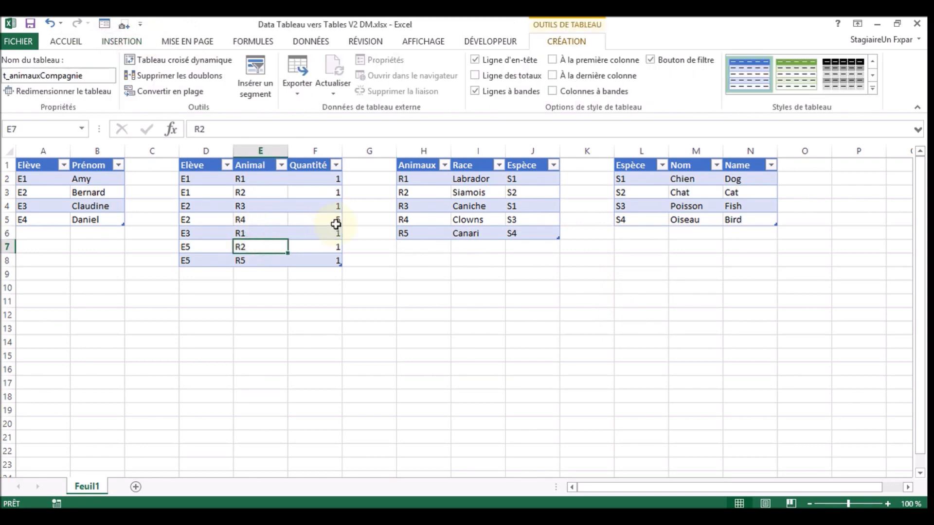
pyautogui.click(127, 42)
pyautogui.click(31, 69)
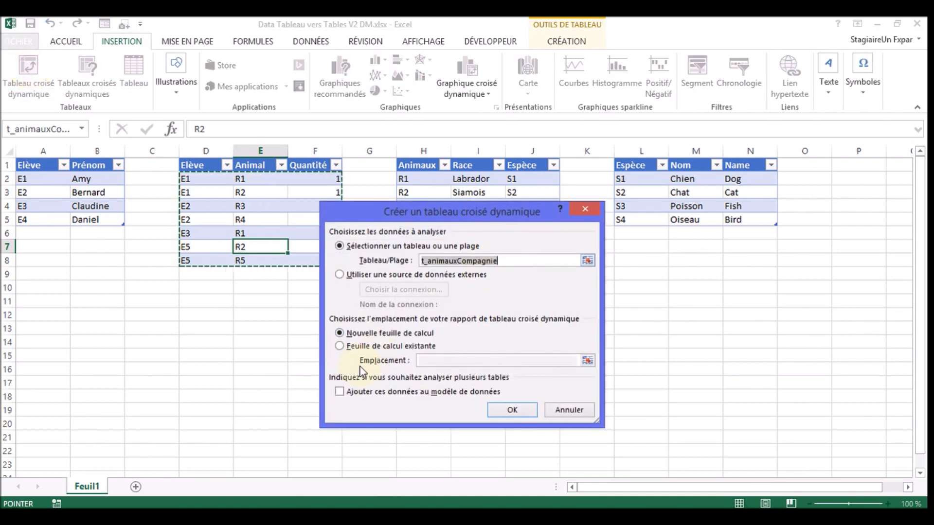
pyautogui.click(339, 392)
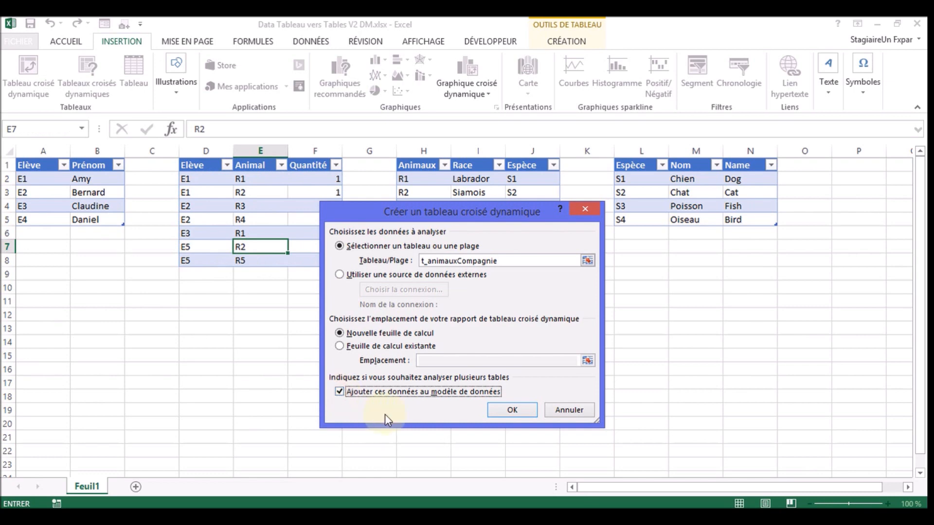
pyautogui.click(507, 413)
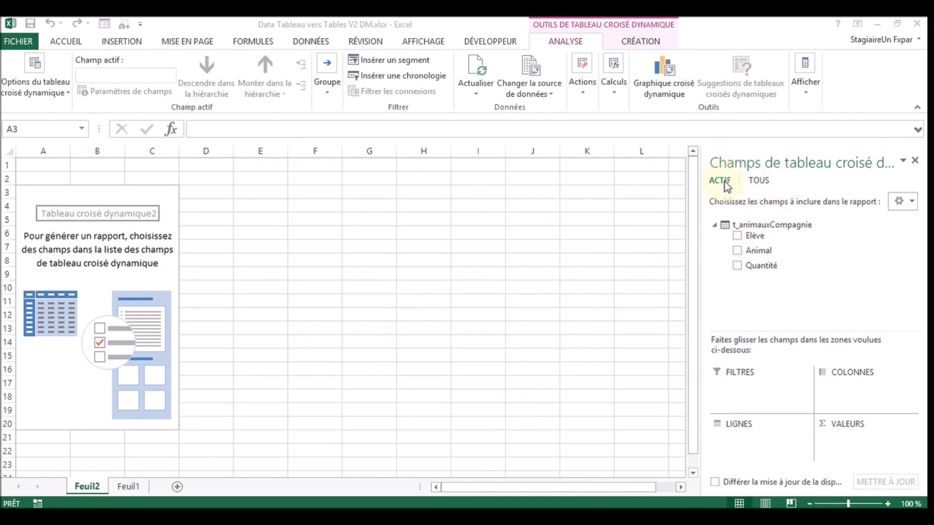
# Show all the workbook's tables in the pivot field list and open the table relationship manager
pyautogui.click(764, 184)
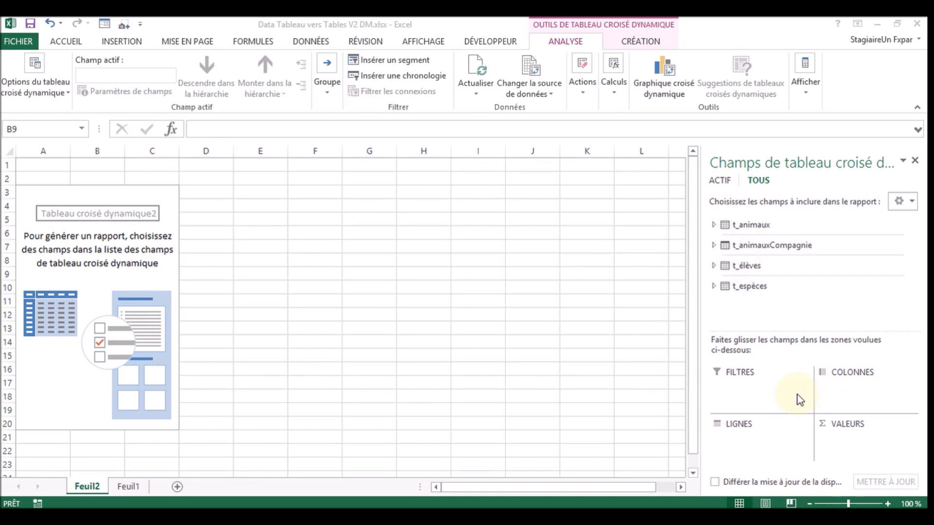
pyautogui.click(319, 43)
pyautogui.click(319, 42)
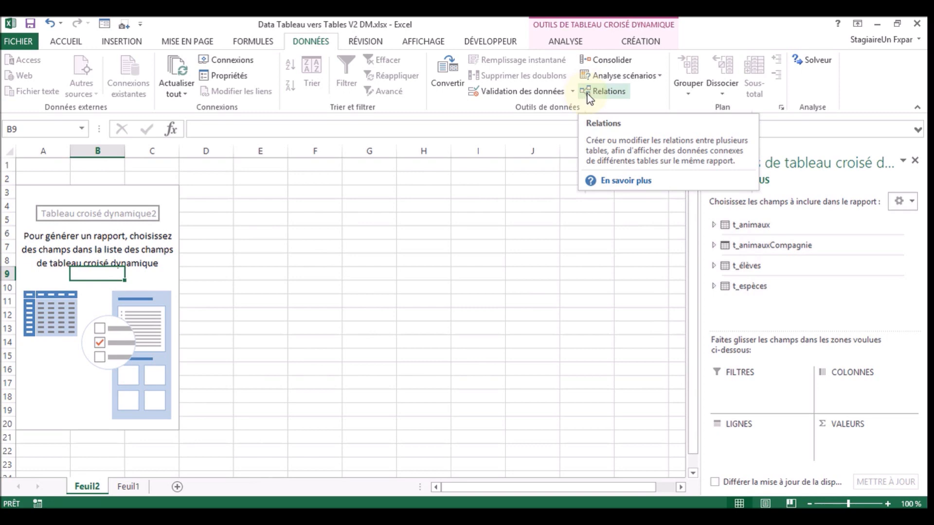
pyautogui.click(617, 92)
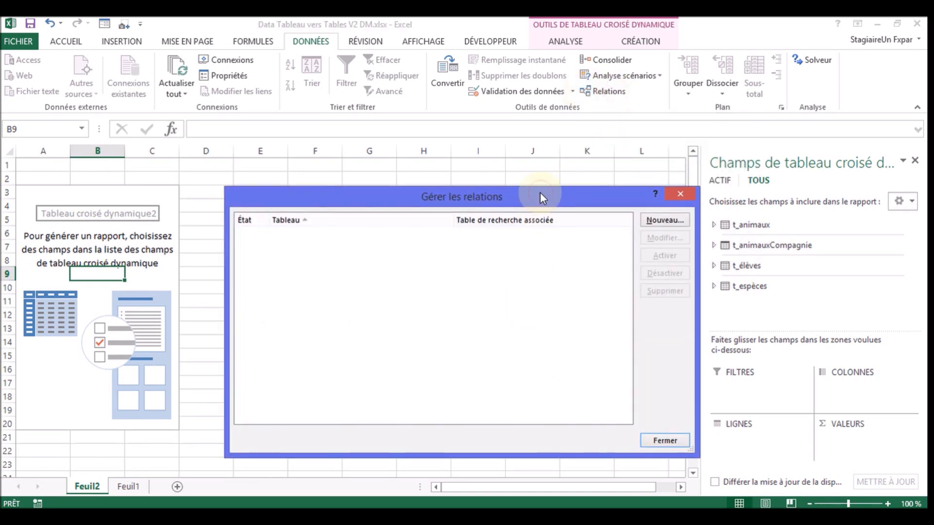
pyautogui.moveTo(541, 192); pyautogui.dragTo(506, 178)
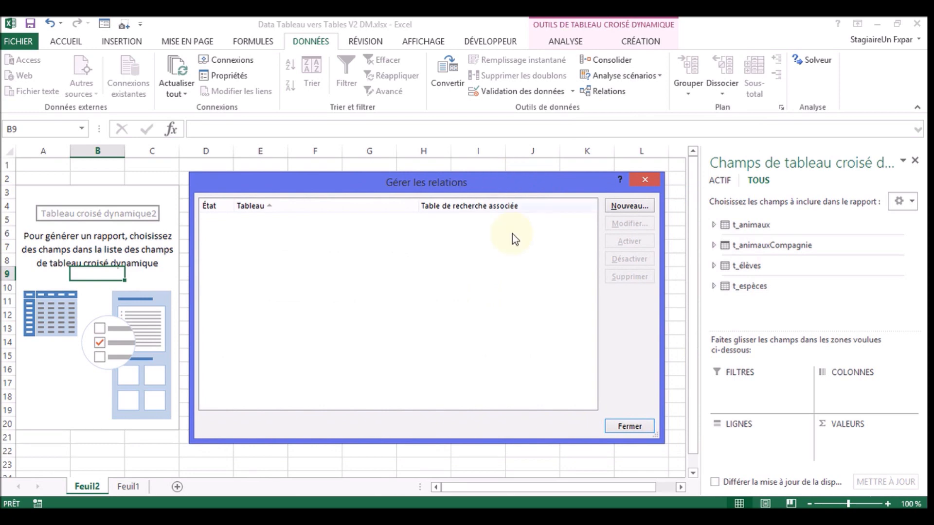
# Create a relationship from the Espèce column of t_animaux to the primary Espèce column of t_espèces
pyautogui.click(627, 207)
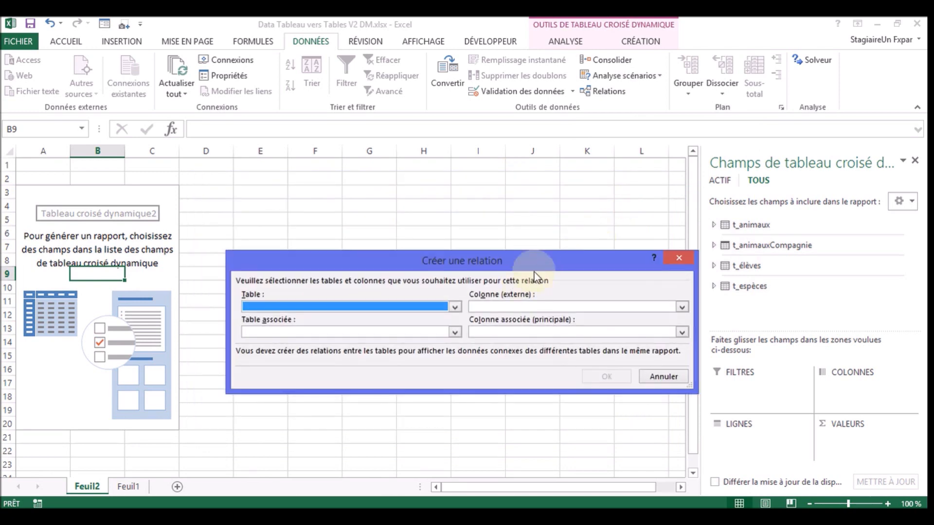
pyautogui.click(454, 306)
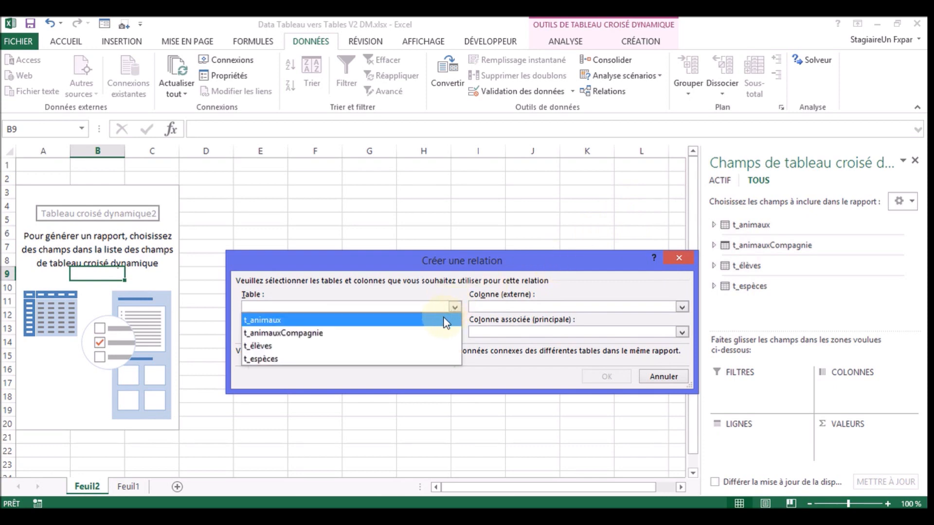
pyautogui.click(445, 322)
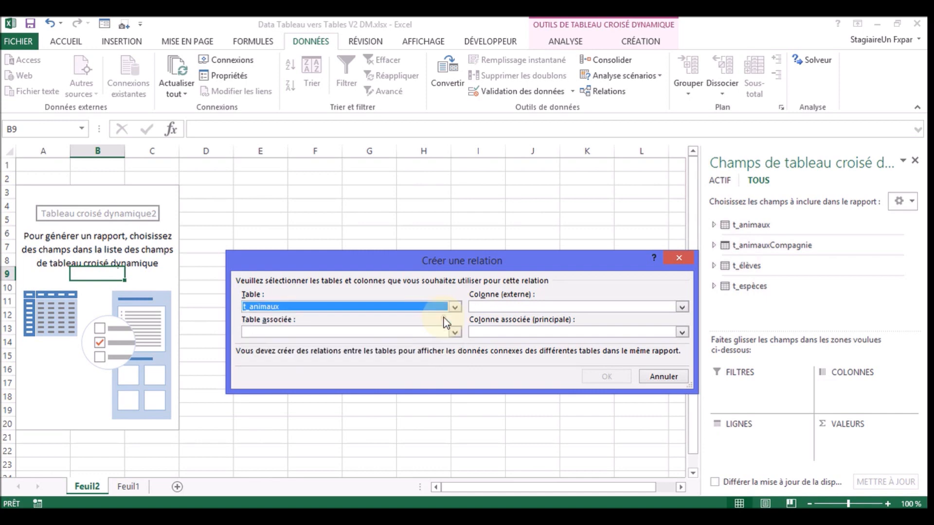
pyautogui.click(455, 333)
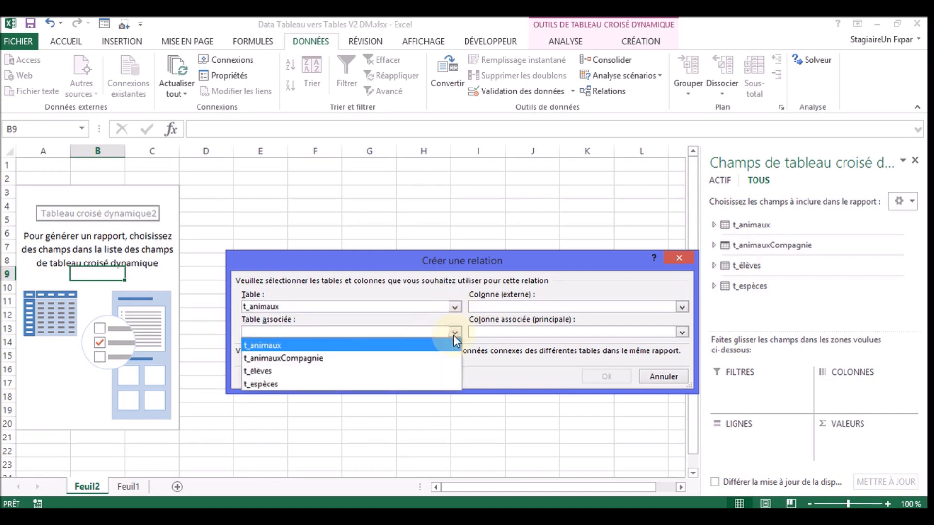
pyautogui.click(424, 384)
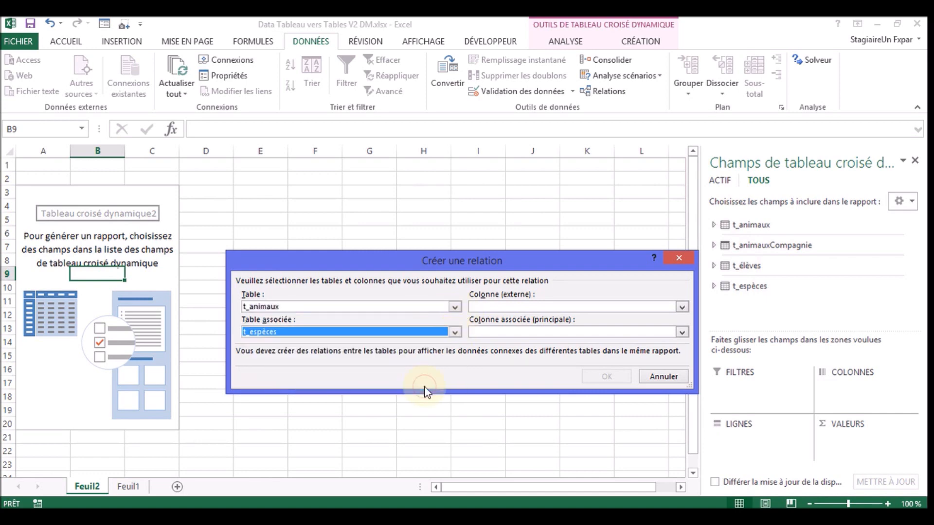
pyautogui.click(682, 307)
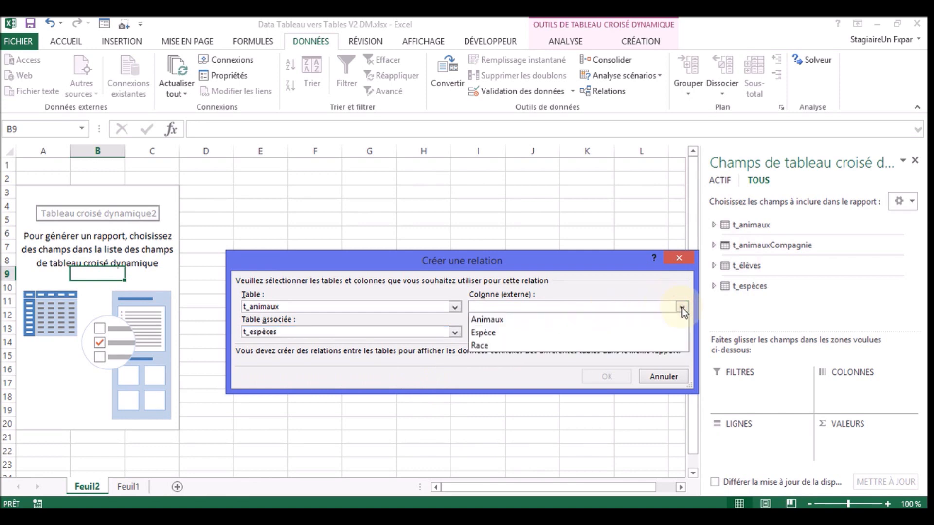
pyautogui.click(650, 332)
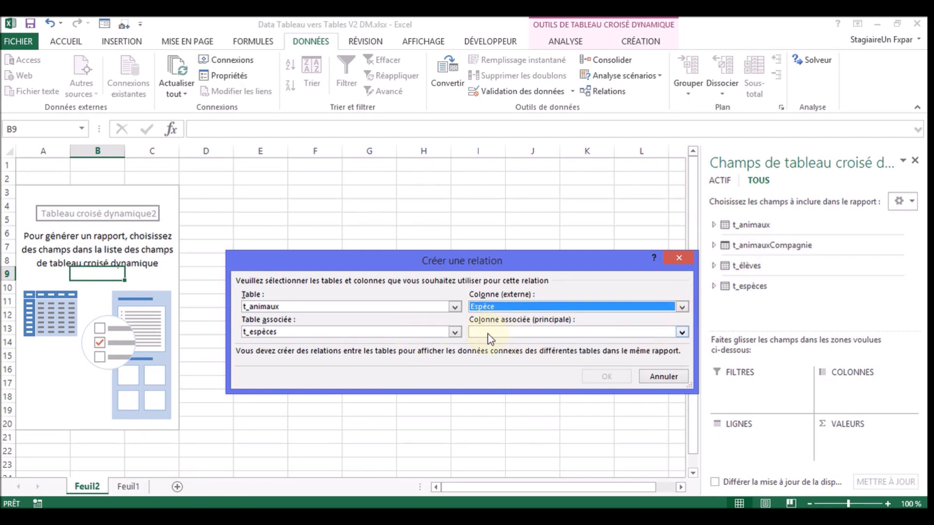
pyautogui.click(681, 332)
pyautogui.click(627, 345)
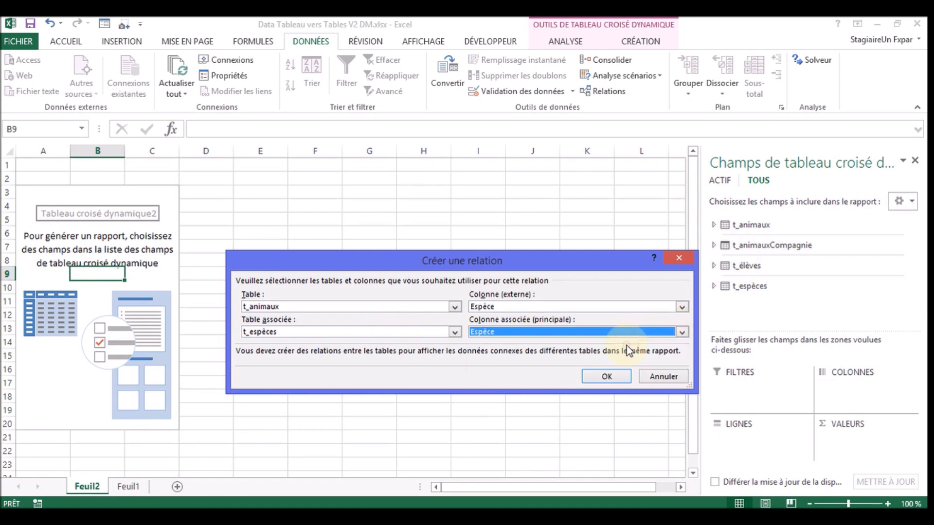
pyautogui.click(606, 378)
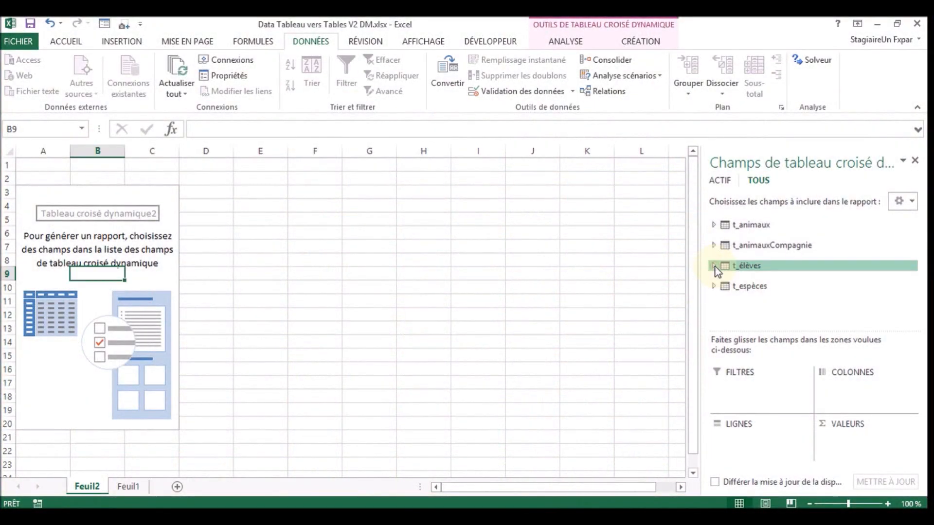
# Place Prénom from t_élèves in the pivot table's rows and Name from t_espèces in its columns
pyautogui.click(715, 266)
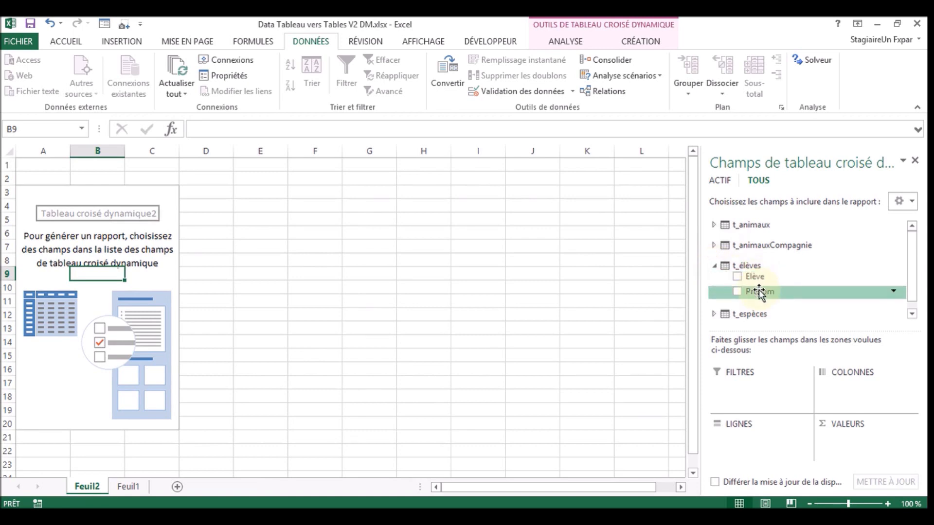
pyautogui.moveTo(760, 292); pyautogui.dragTo(745, 446)
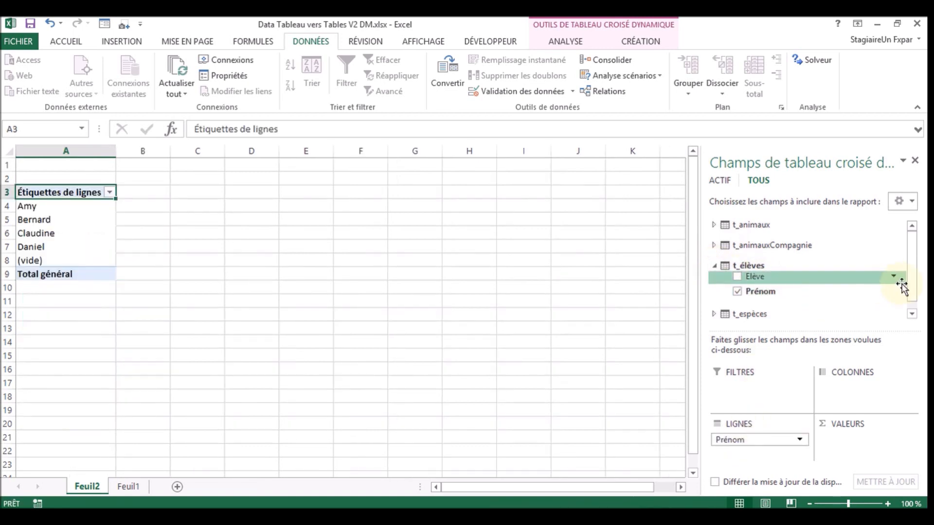
pyautogui.moveTo(913, 284); pyautogui.dragTo(913, 293)
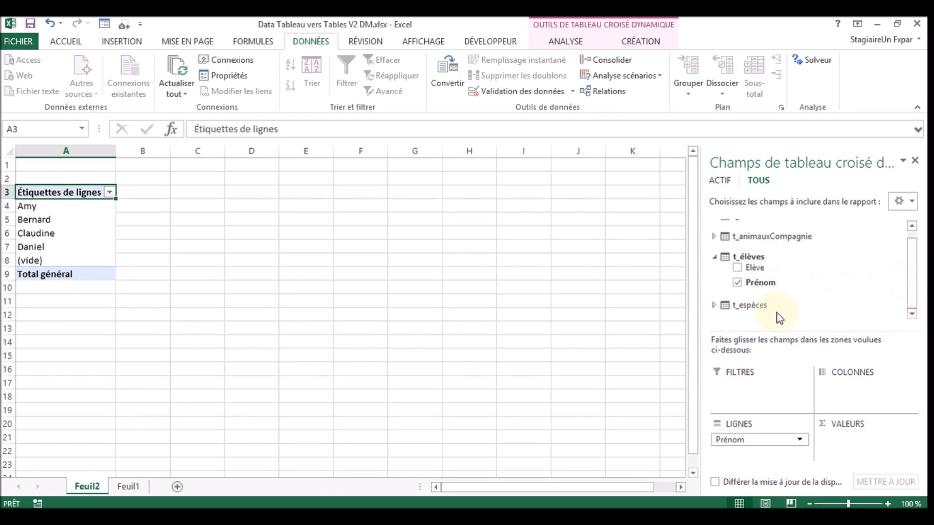
pyautogui.click(714, 305)
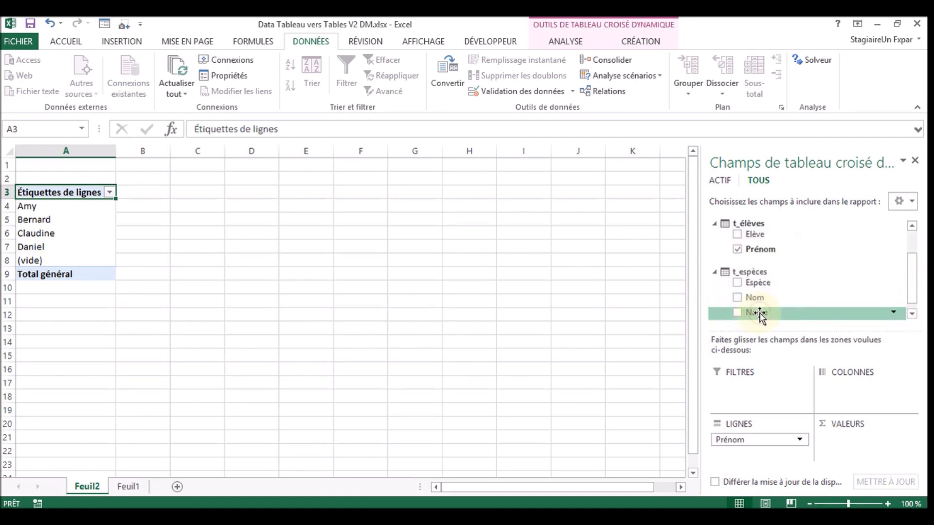
pyautogui.moveTo(759, 313); pyautogui.dragTo(861, 406)
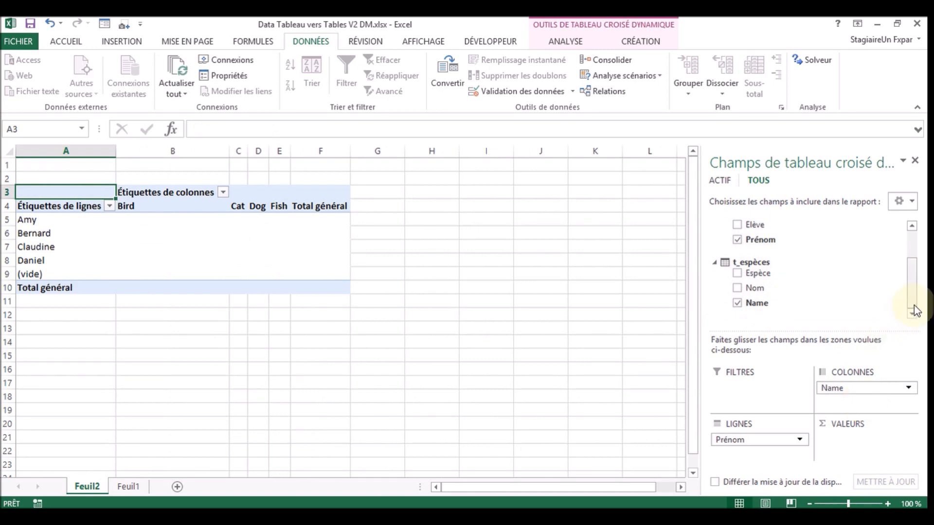
# Sum Quantité from t_animauxCompagnie as the pivot table's values and narrow column B
pyautogui.moveTo(913, 306); pyautogui.dragTo(918, 256)
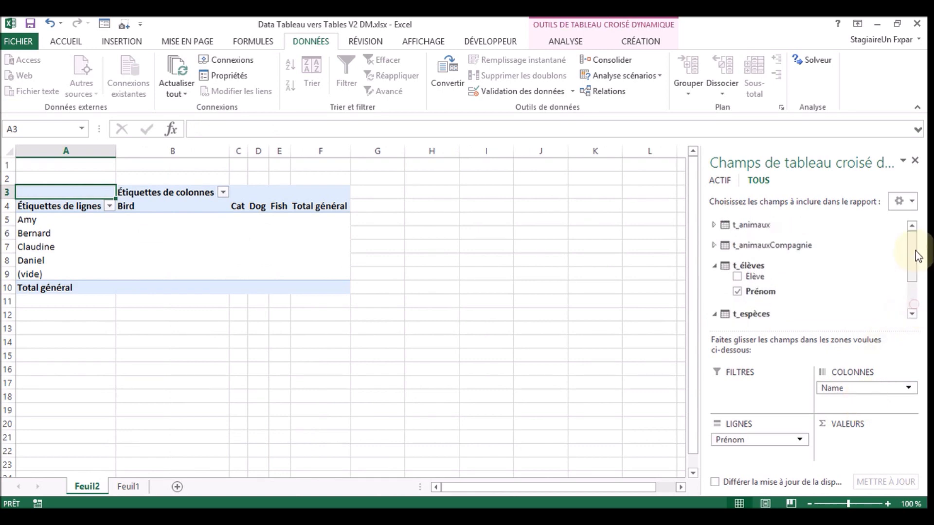
pyautogui.click(715, 246)
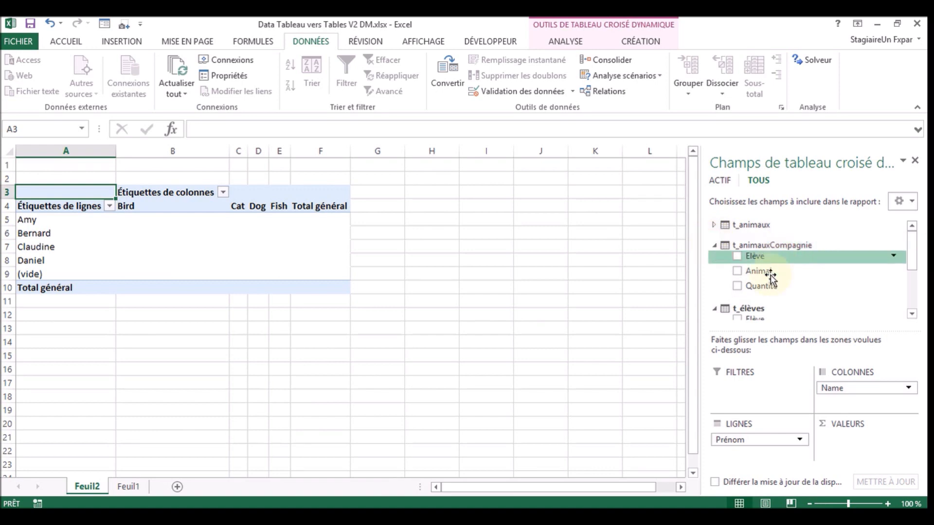
pyautogui.moveTo(765, 288); pyautogui.dragTo(850, 445)
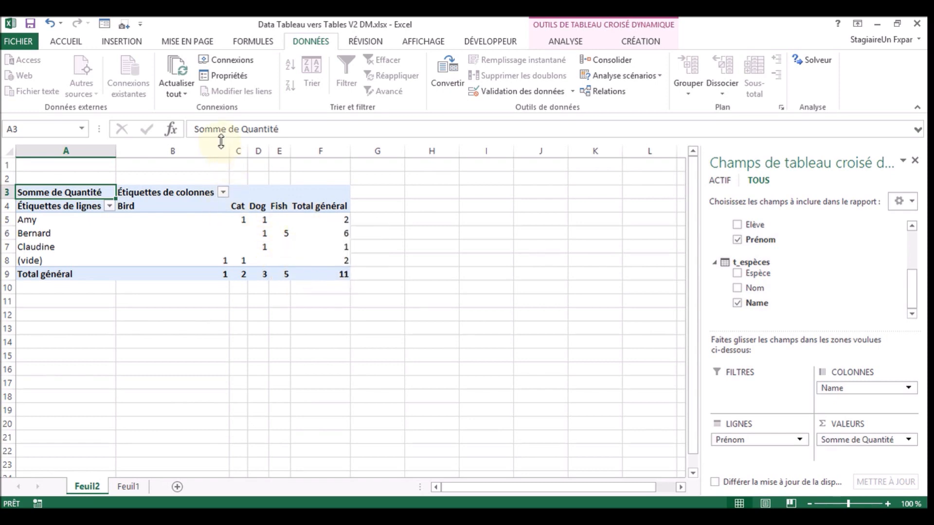
pyautogui.moveTo(228, 151); pyautogui.dragTo(155, 158)
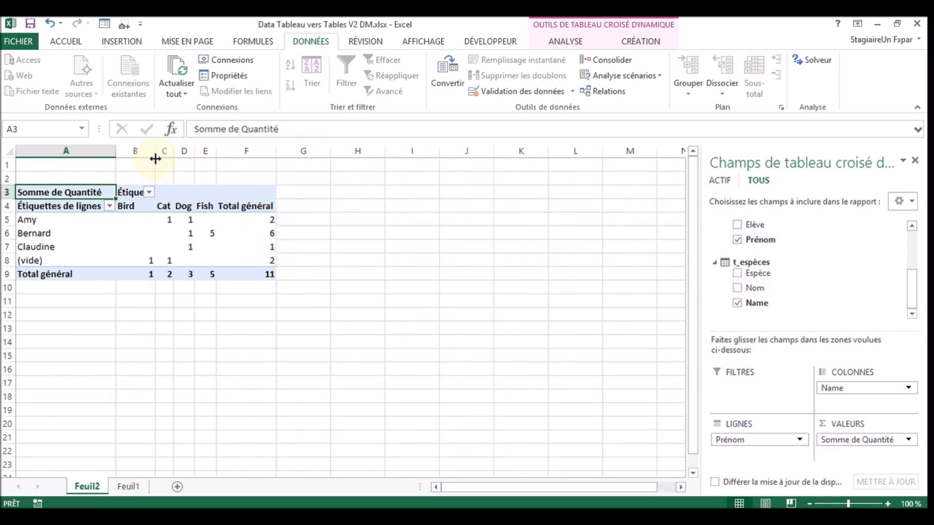